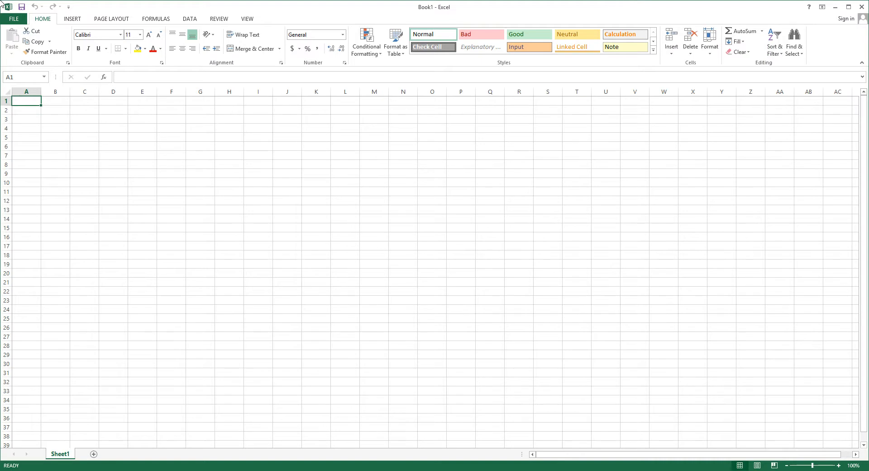
Examine the available functions in the AutoSum options, the Insert Function dialog and the function library categories.
{"action": "left_click", "coordinate": [763, 32]}
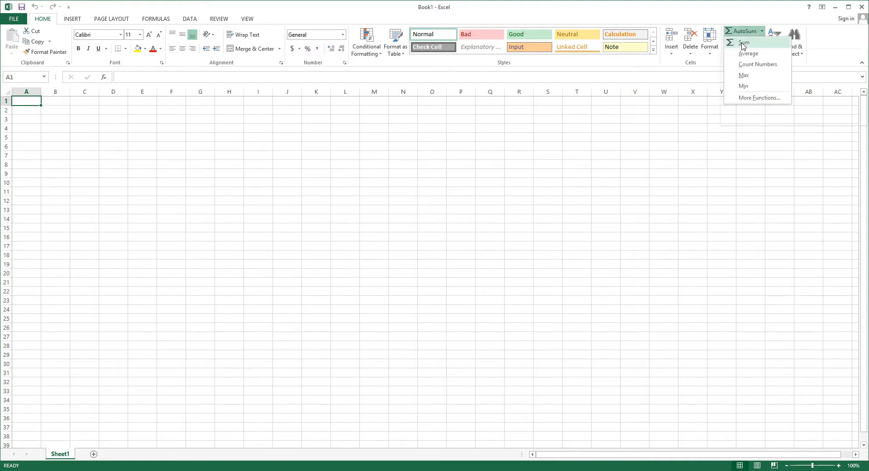
{"action": "left_click", "coordinate": [746, 98]}
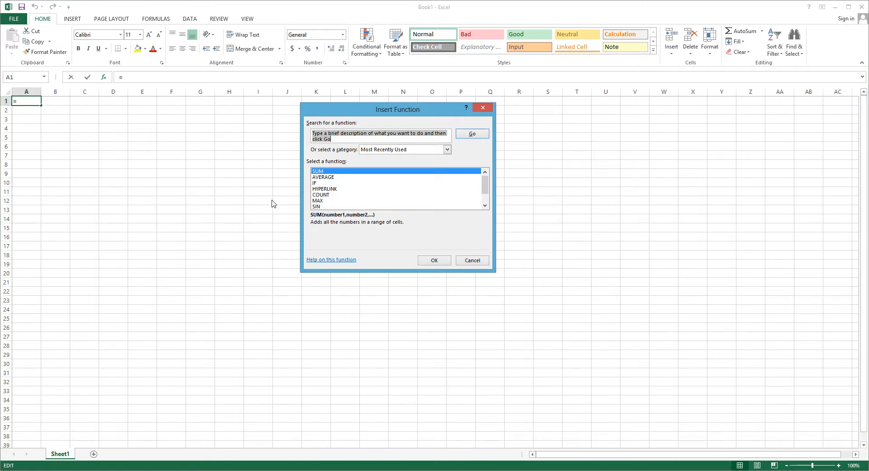
{"action": "mouse_move", "coordinate": [485, 185]}
{"action": "left_mouse_down"}
{"action": "mouse_move", "coordinate": [485, 194]}
{"action": "mouse_move", "coordinate": [486, 181]}
{"action": "left_mouse_up"}
{"action": "left_click", "coordinate": [480, 110]}
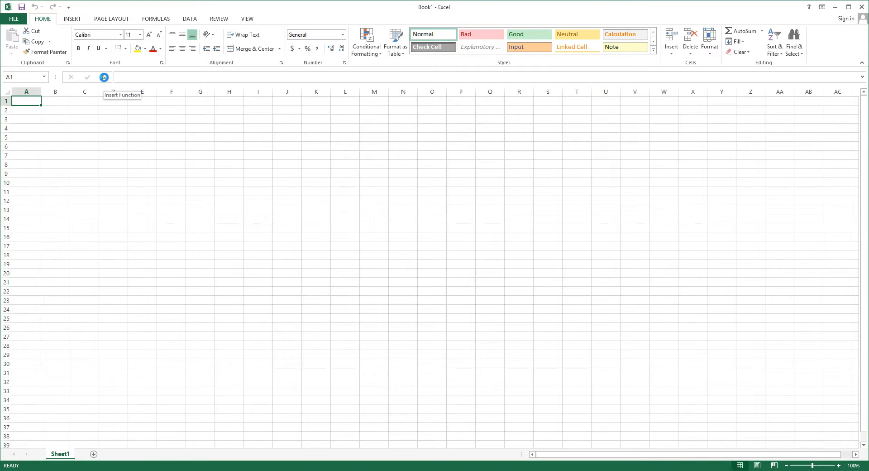
{"action": "left_click", "coordinate": [103, 78]}
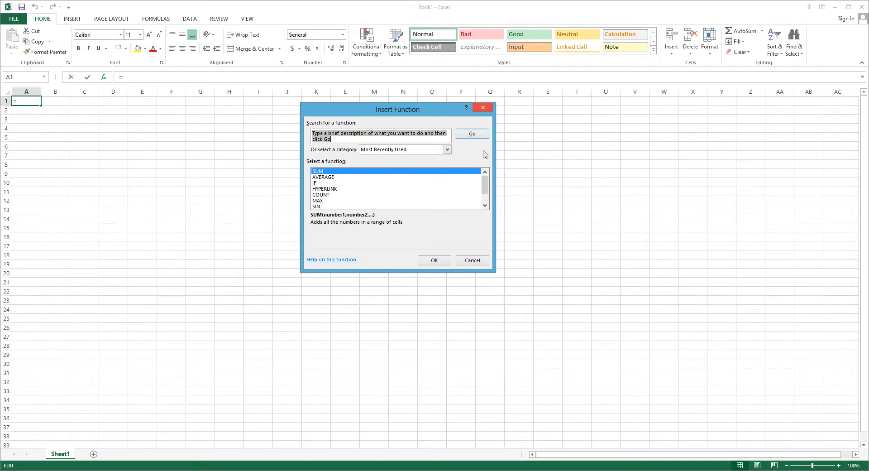
{"action": "scroll", "coordinate": [485, 187], "scroll_direction": "down", "scroll_amount": 1}
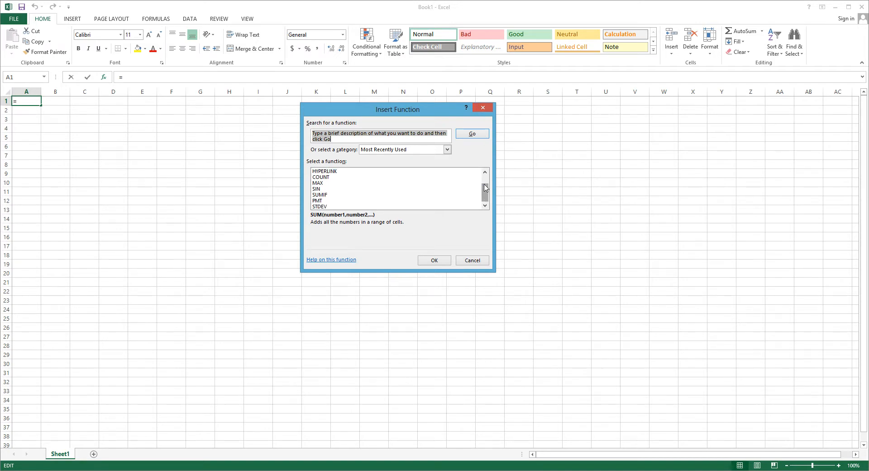
{"action": "left_click", "coordinate": [481, 109]}
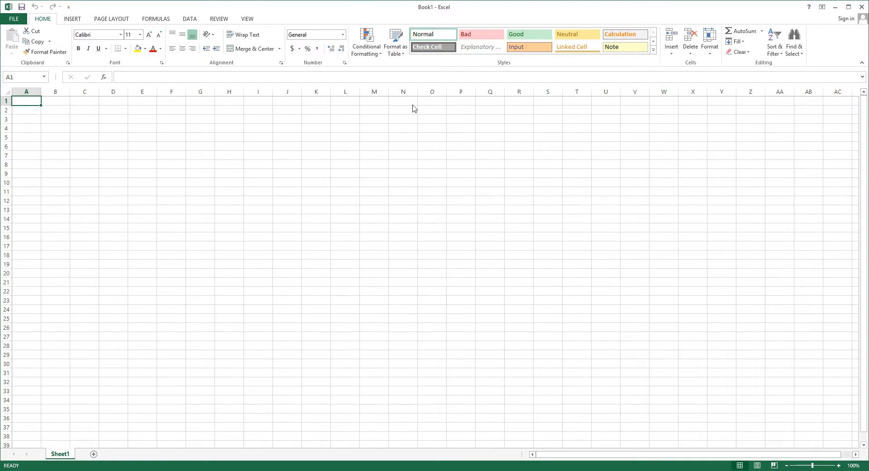
{"action": "left_click", "coordinate": [162, 19]}
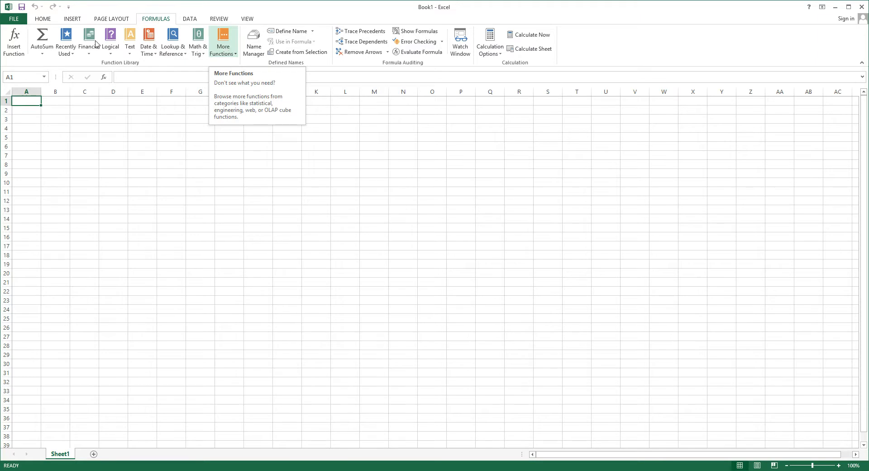
{"action": "left_click", "coordinate": [48, 19]}
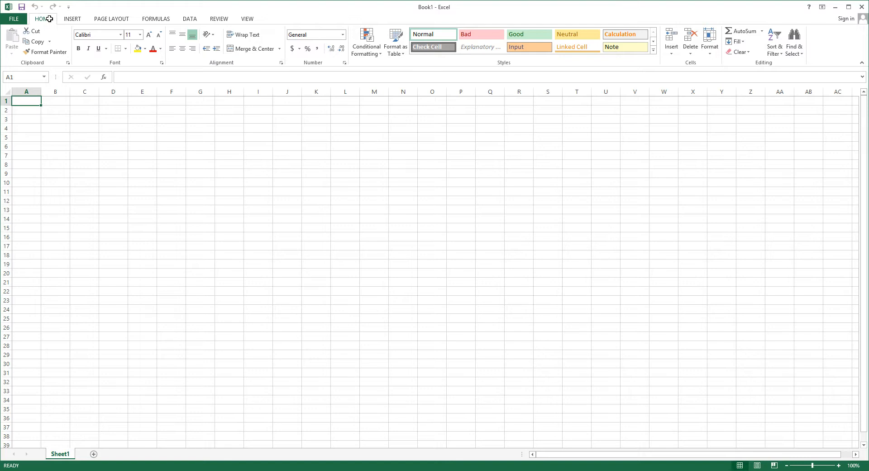
Enter 2 in cell C2 and fill the value down column C to C30.
{"action": "left_click", "coordinate": [91, 108]}
{"action": "type", "text": "2"}
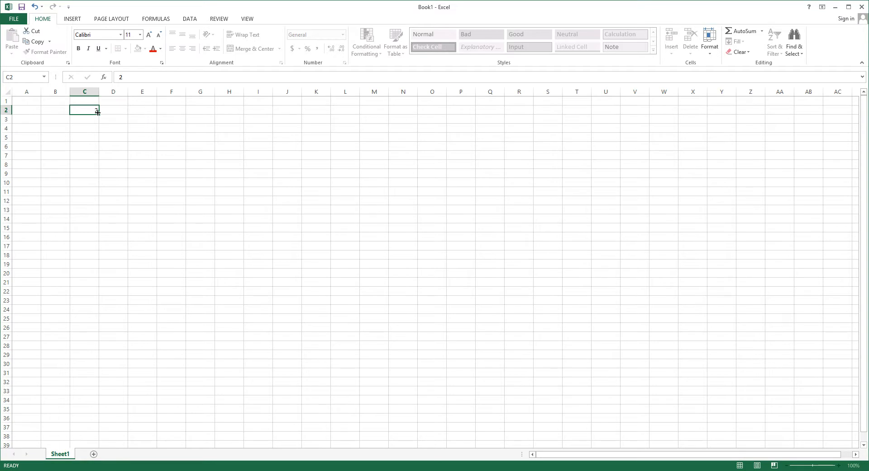
{"action": "double_click", "coordinate": [100, 120]}
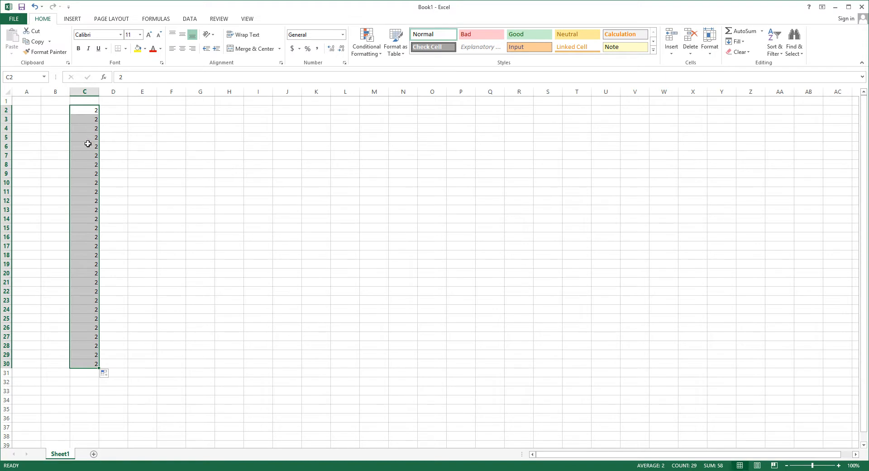
Enter 3 in D2 and 5 in D3, and extend them as a number series down to D30.
{"action": "key", "text": "Right"}
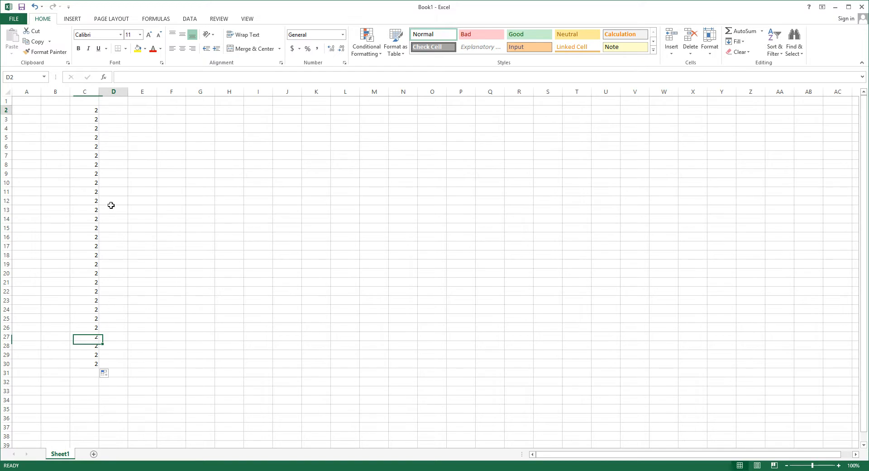
{"action": "left_click", "coordinate": [113, 111]}
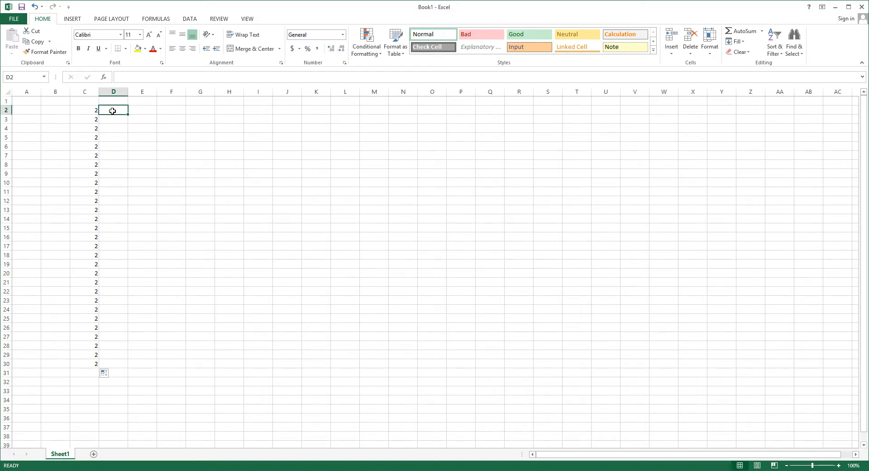
{"action": "type", "text": "3"}
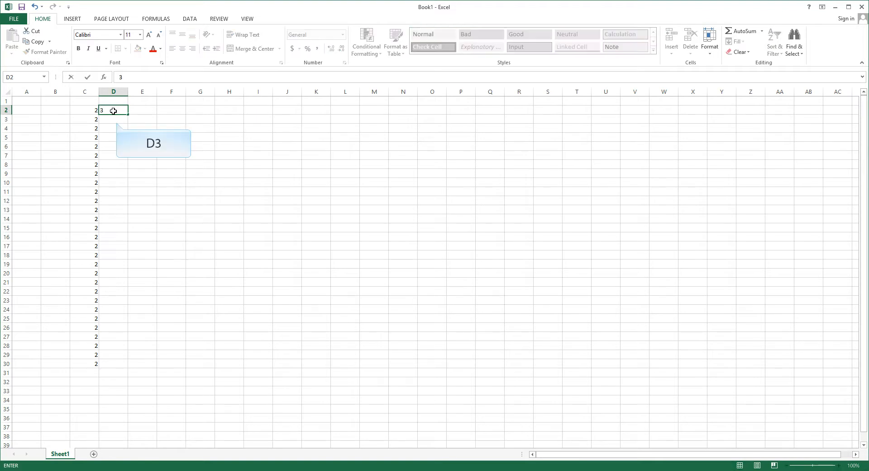
{"action": "left_click", "coordinate": [116, 122]}
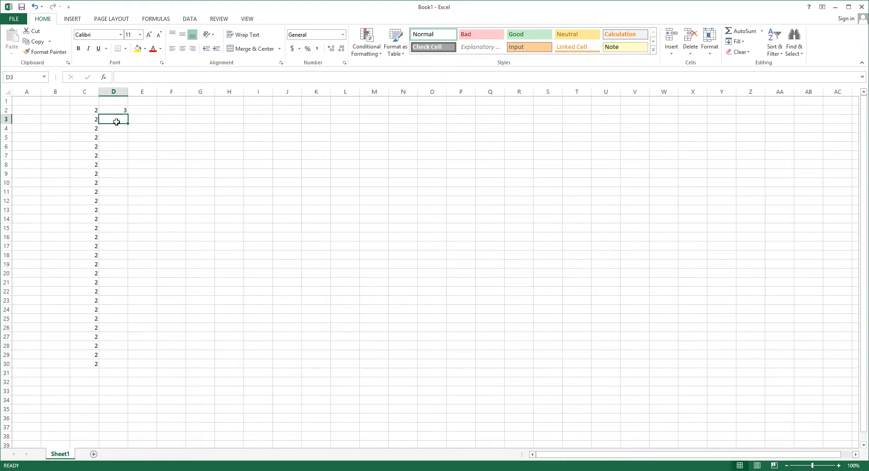
{"action": "type", "text": "5"}
{"action": "left_click", "coordinate": [107, 108]}
{"action": "left_click_drag", "start_coordinate": [108, 109], "coordinate": [124, 122]}
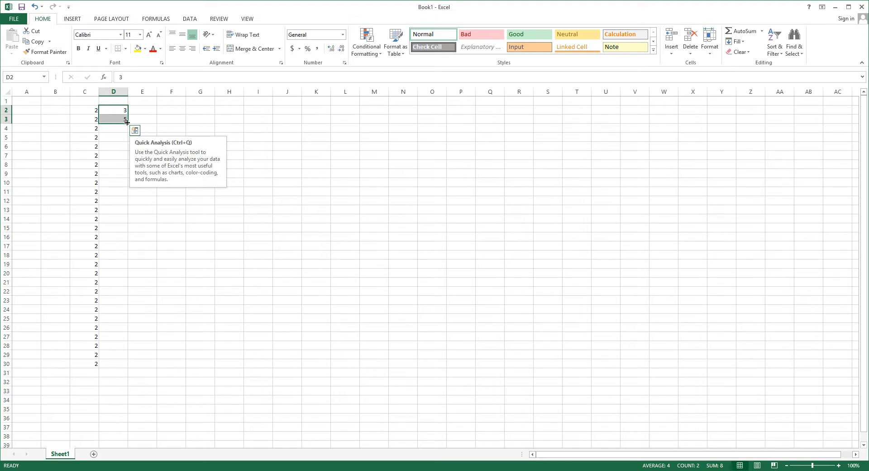
{"action": "left_click_drag", "start_coordinate": [127, 124], "coordinate": [125, 365]}
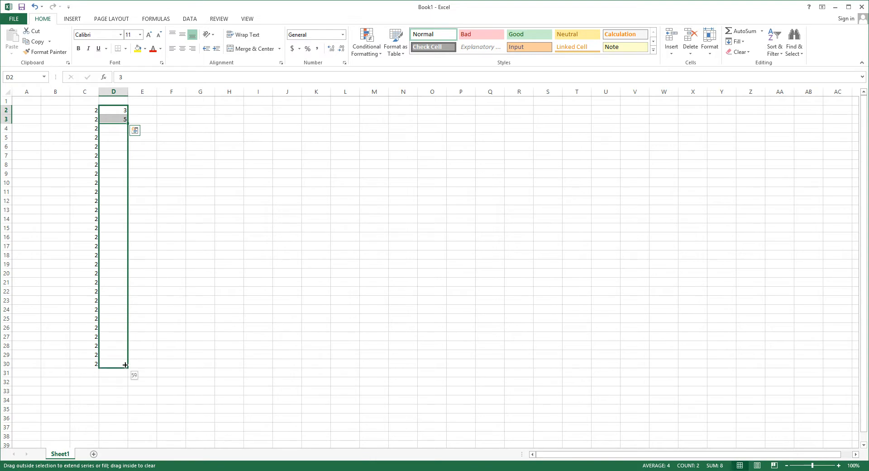
{"action": "left_click_drag", "start_coordinate": [126, 365], "coordinate": [126, 365]}
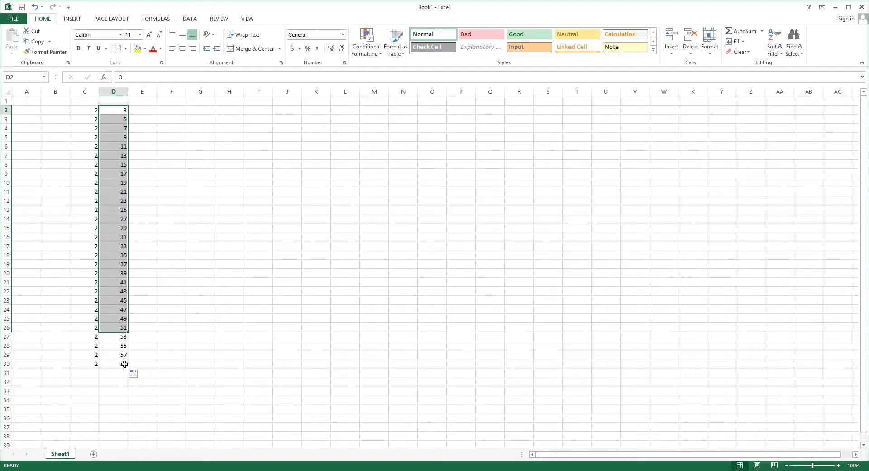
Check the first values of the filled series in column D, from D2 to D7.
{"action": "left_click", "coordinate": [118, 112]}
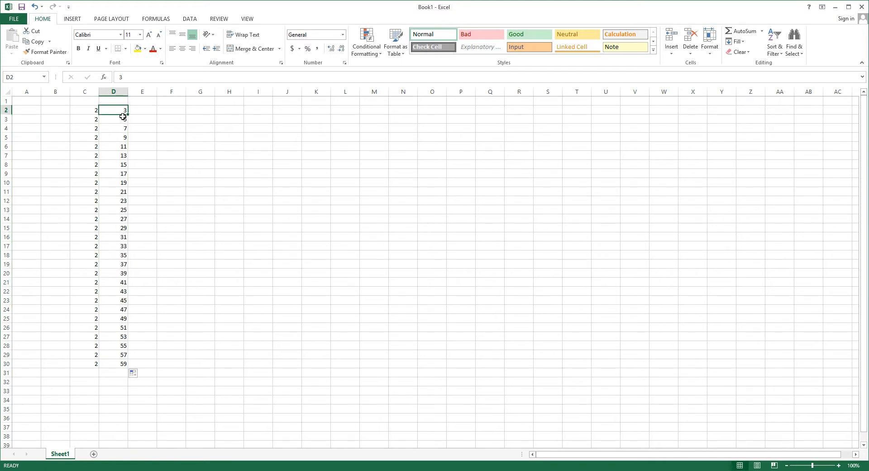
{"action": "left_click", "coordinate": [123, 120]}
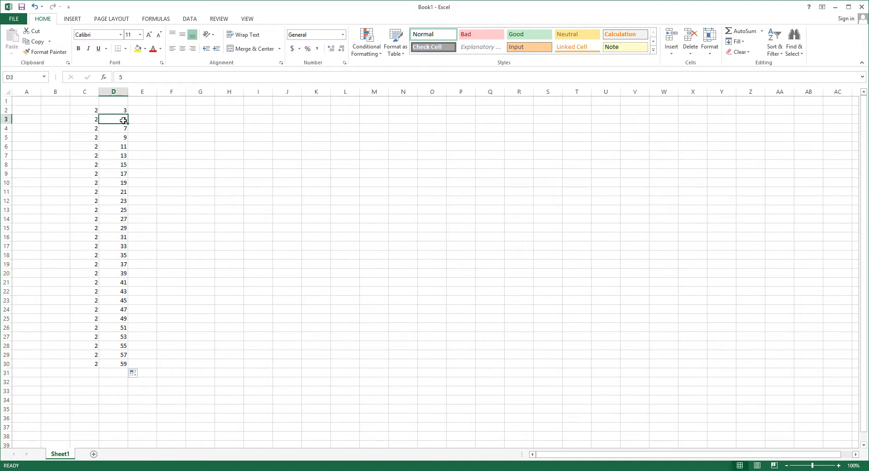
{"action": "left_click", "coordinate": [125, 138]}
{"action": "left_click", "coordinate": [123, 146]}
{"action": "left_click", "coordinate": [122, 155]}
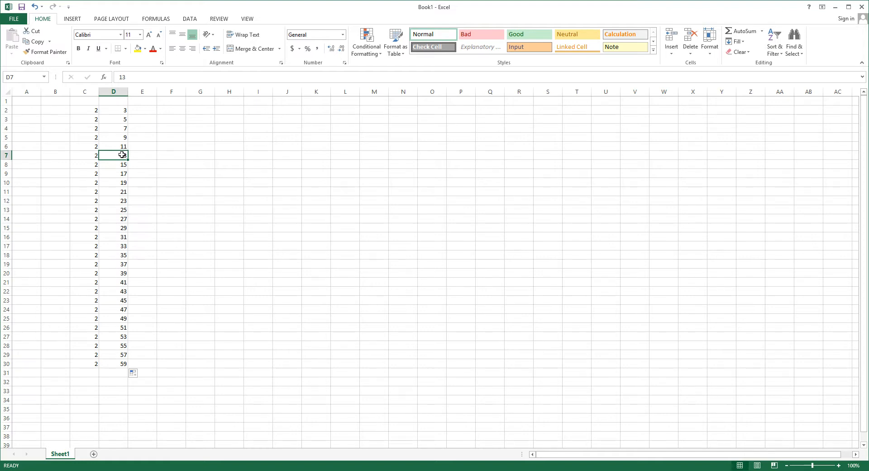
Add an AutoSum total of C2:C30 in cell C31.
{"action": "left_click", "coordinate": [92, 375]}
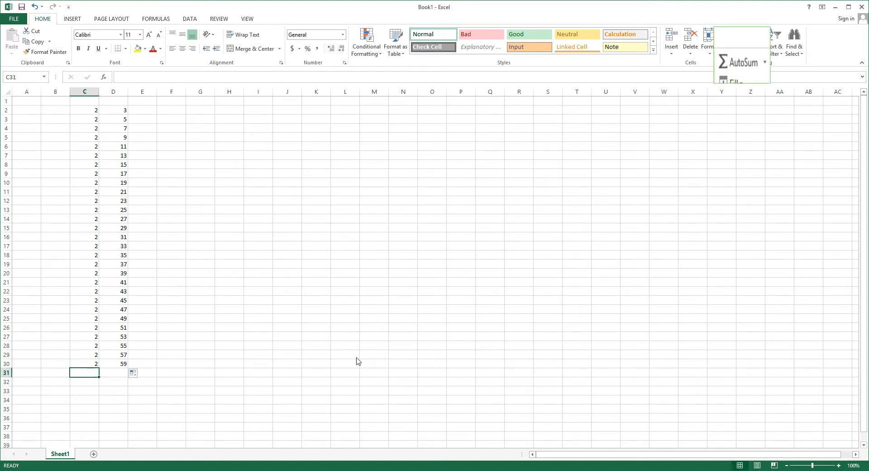
{"action": "left_click", "coordinate": [762, 31]}
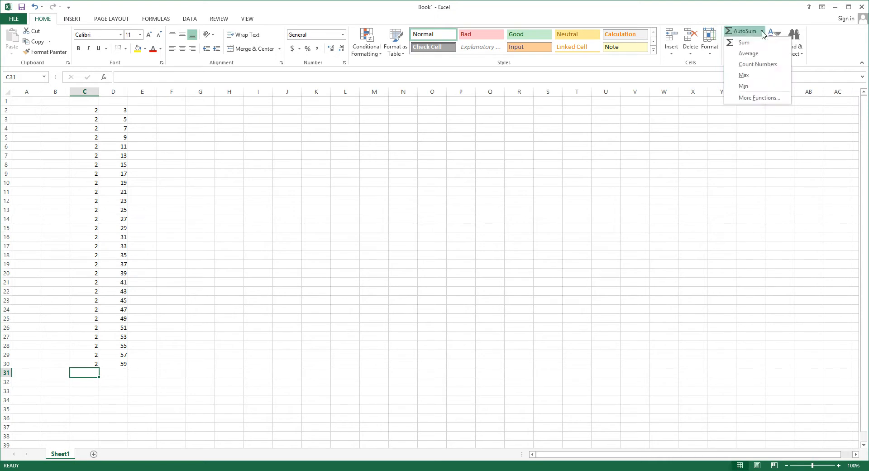
{"action": "left_click", "coordinate": [742, 43]}
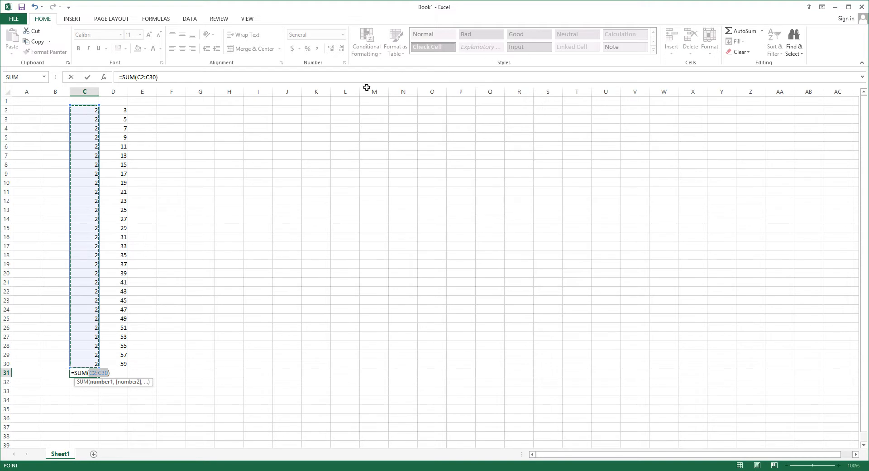
{"action": "key", "text": "Return"}
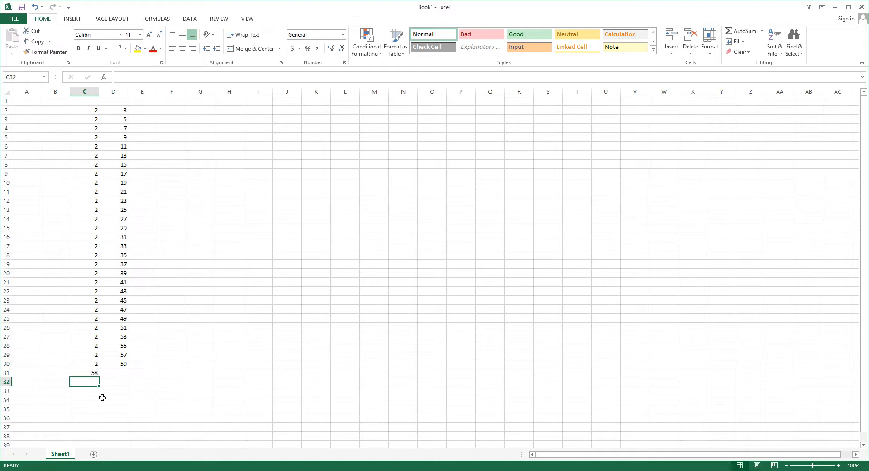
Add an AutoSum total of the row values C4:D4 in cell E4.
{"action": "left_click", "coordinate": [144, 129]}
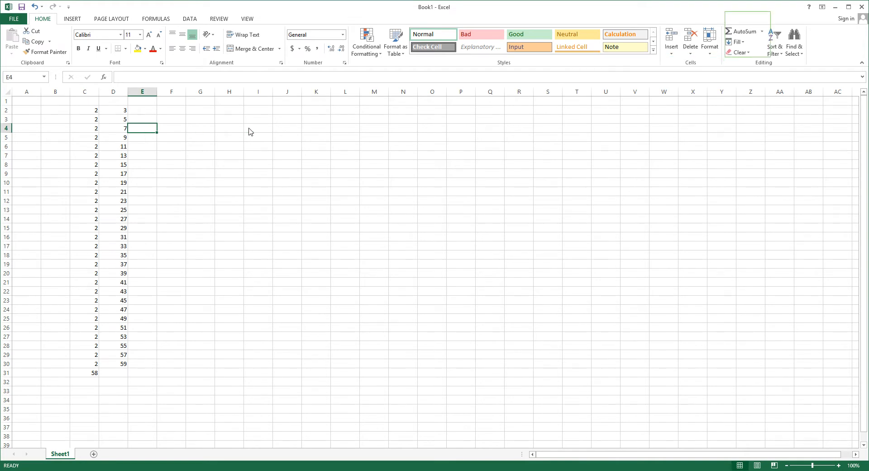
{"action": "left_click", "coordinate": [762, 31]}
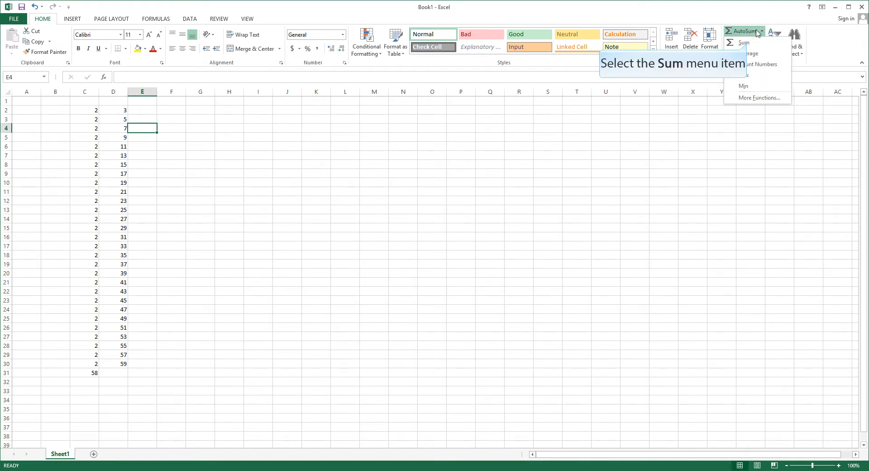
{"action": "left_click", "coordinate": [747, 42]}
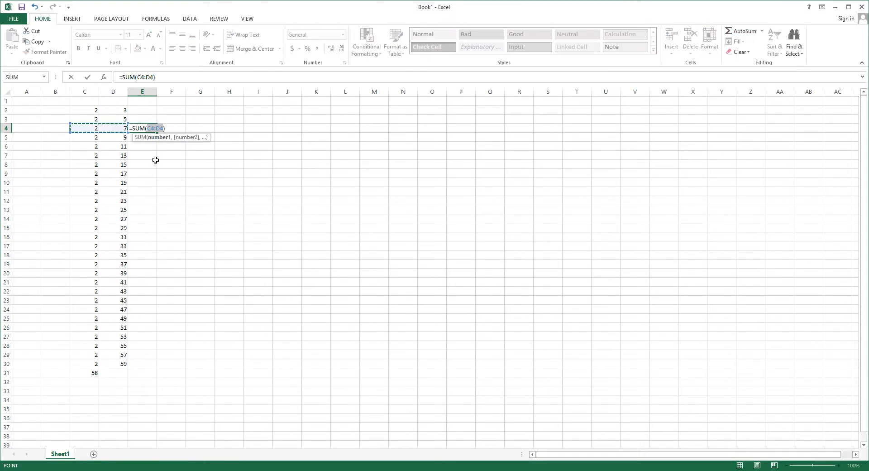
{"action": "key", "text": "Return"}
Check the sum formula in E4 against its source cells C4 and D4.
{"action": "left_click", "coordinate": [144, 128]}
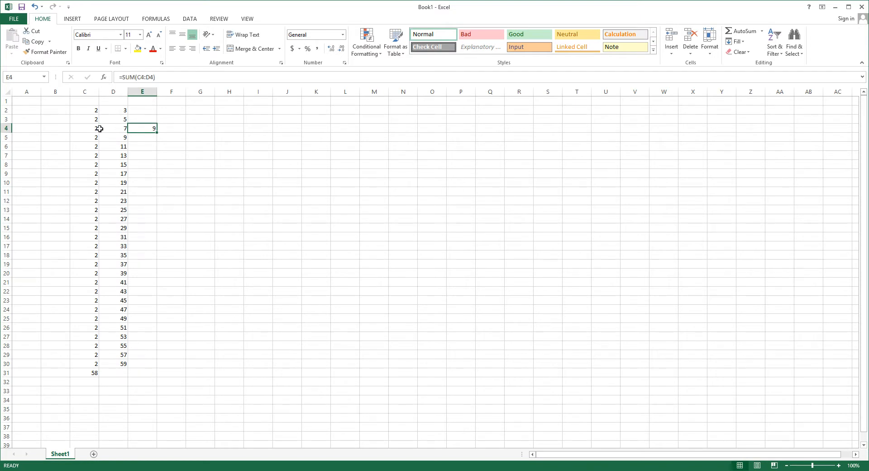
{"action": "left_click", "coordinate": [92, 130]}
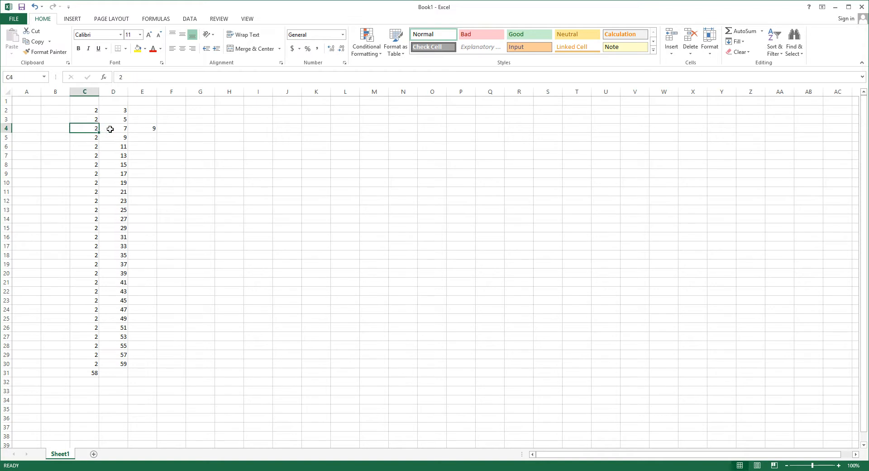
{"action": "left_click", "coordinate": [116, 130]}
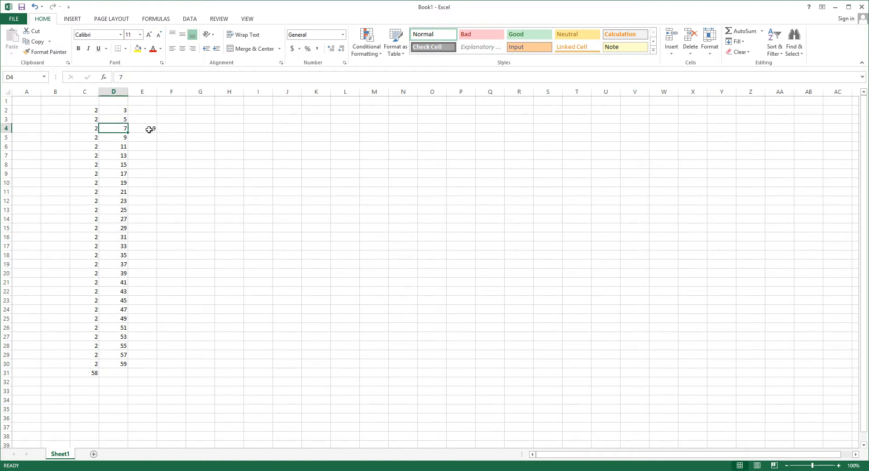
{"action": "left_click", "coordinate": [152, 130]}
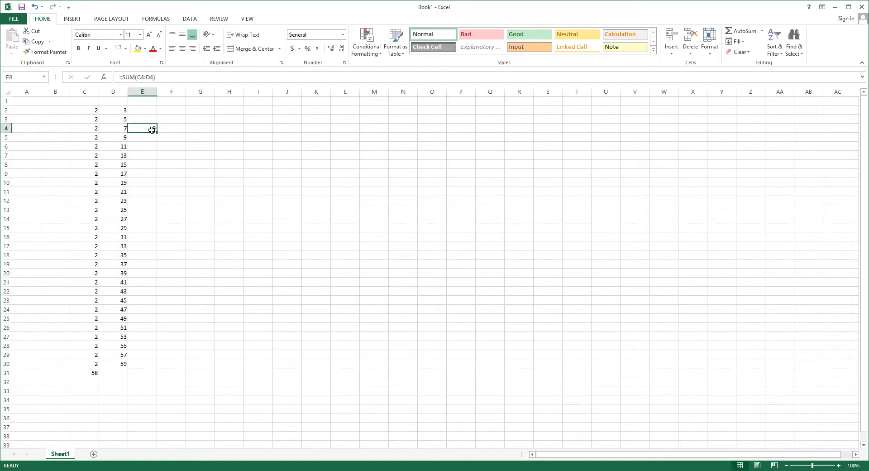
{"action": "left_click", "coordinate": [82, 129]}
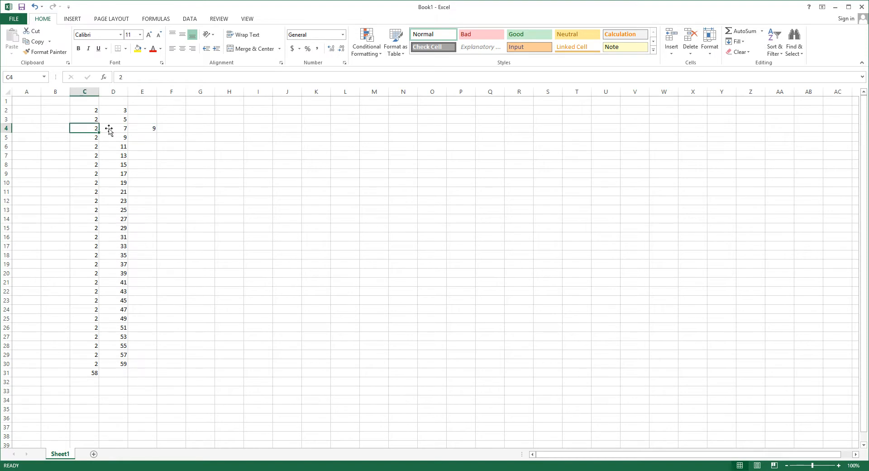
{"action": "left_click", "coordinate": [145, 133]}
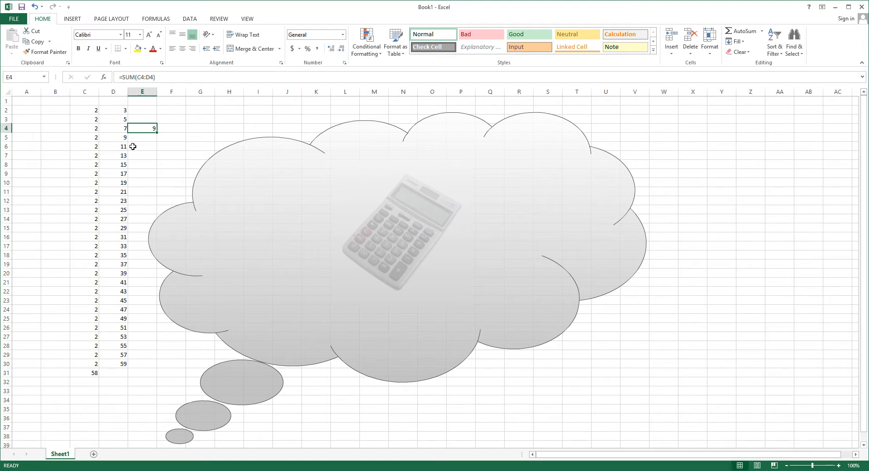
Add an AutoSum average of D2:D30 in cell D31 and check its formula.
{"action": "left_click", "coordinate": [118, 373]}
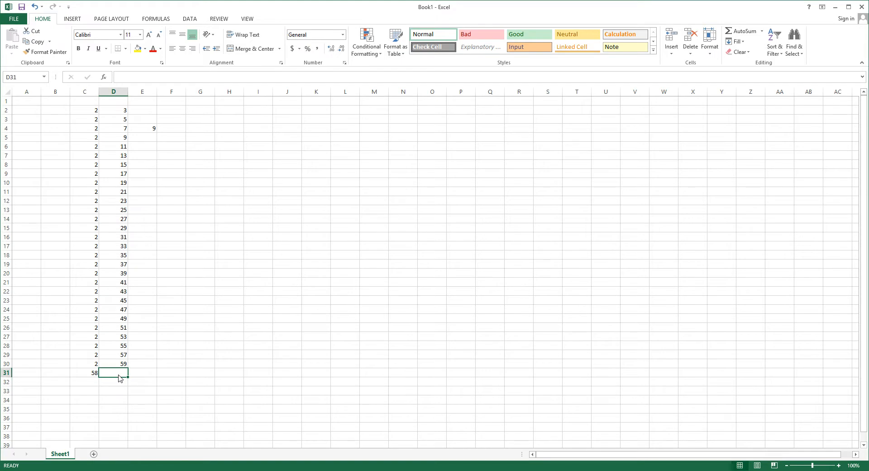
{"action": "left_click", "coordinate": [762, 32]}
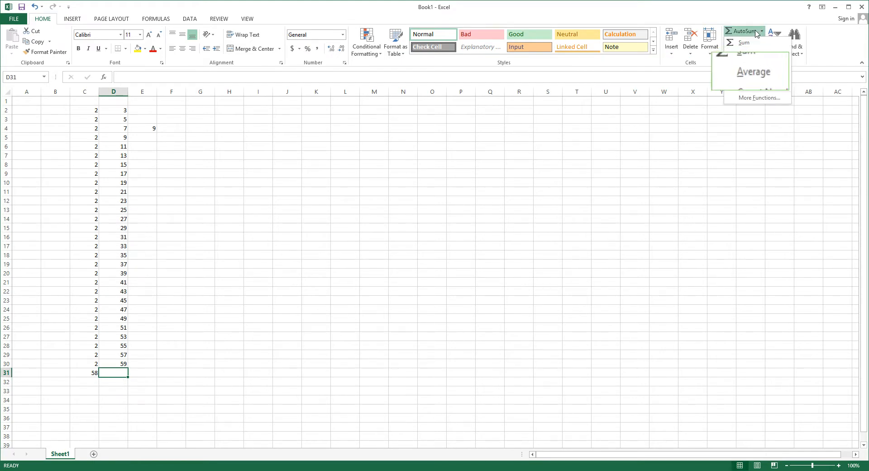
{"action": "left_click", "coordinate": [749, 53]}
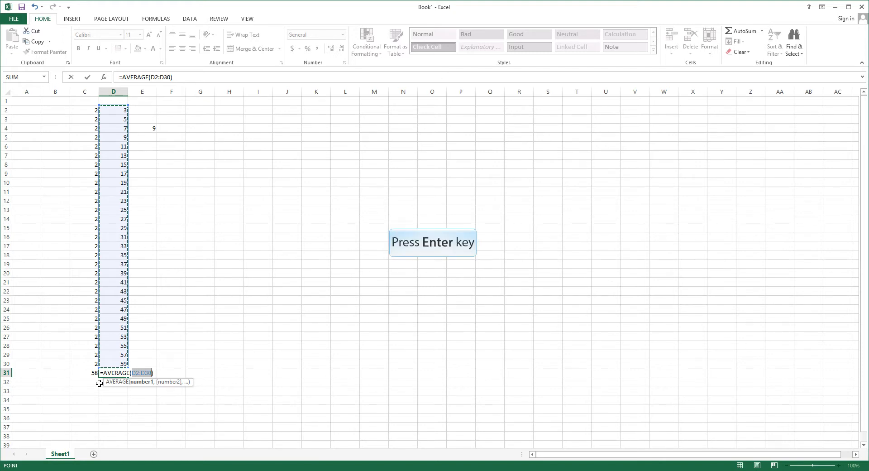
{"action": "key", "text": "Return"}
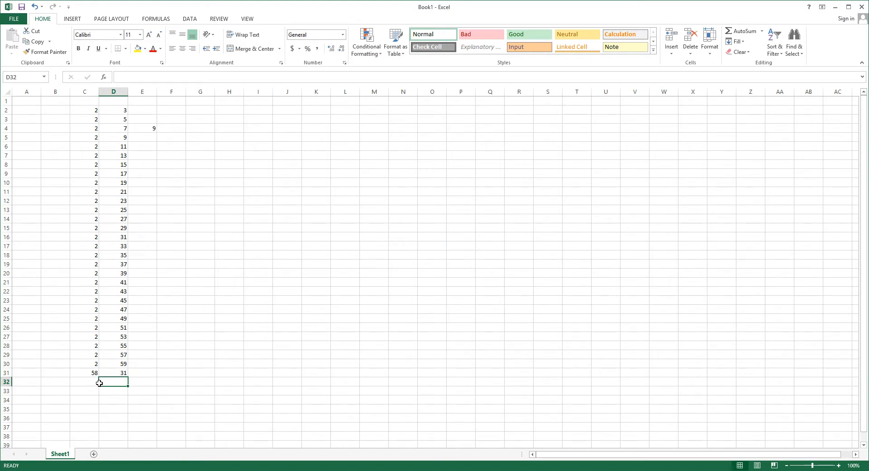
{"action": "left_click", "coordinate": [122, 374]}
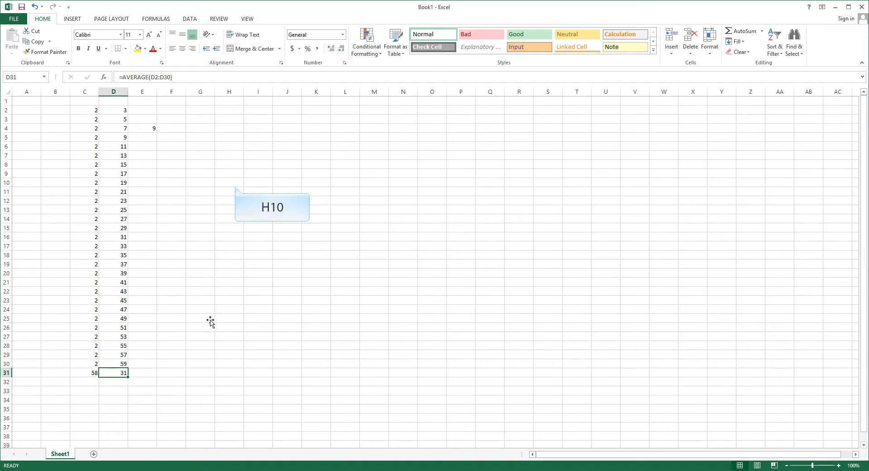
Add an AutoSum total of the partial range D7:D21 in cell H10 and check its formula.
{"action": "left_click", "coordinate": [235, 186]}
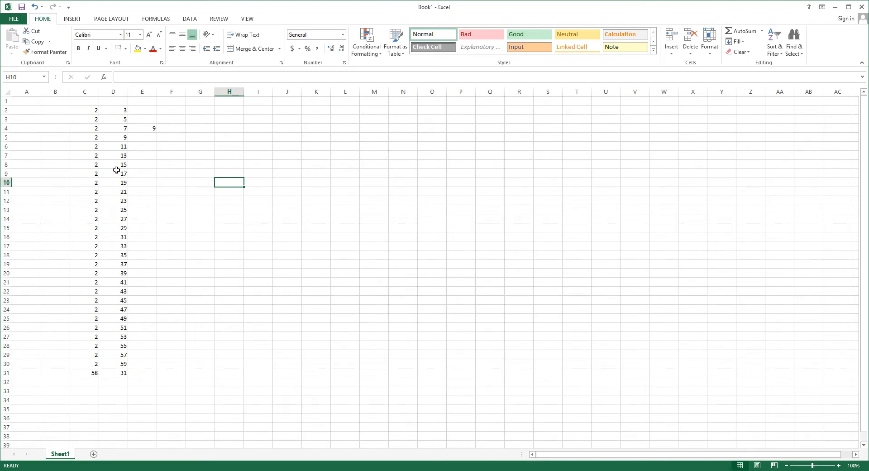
{"action": "left_click_drag", "start_coordinate": [114, 165], "coordinate": [120, 254]}
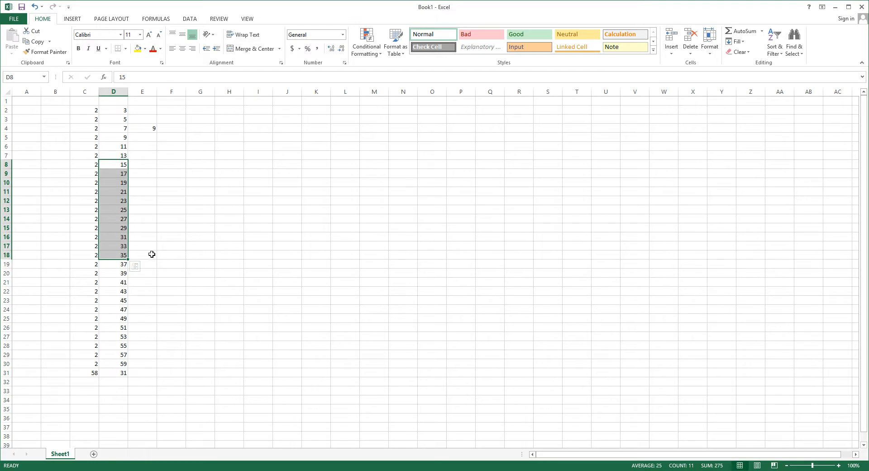
{"action": "left_click", "coordinate": [234, 184]}
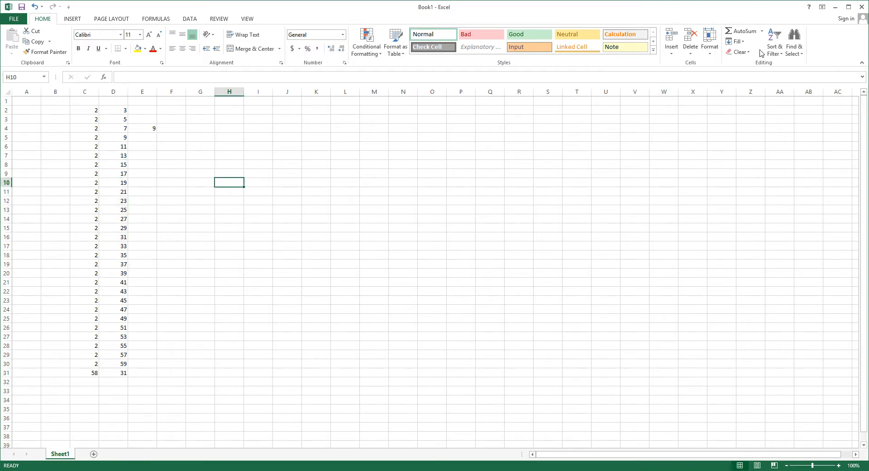
{"action": "left_click", "coordinate": [763, 33]}
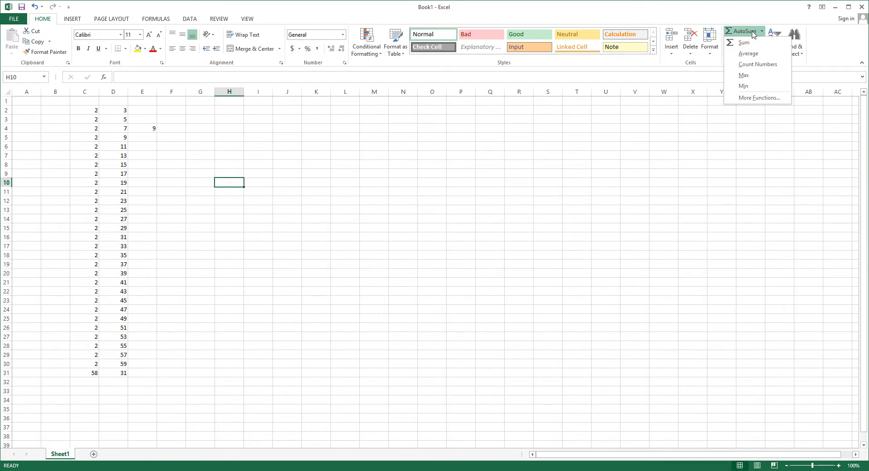
{"action": "left_click", "coordinate": [743, 44]}
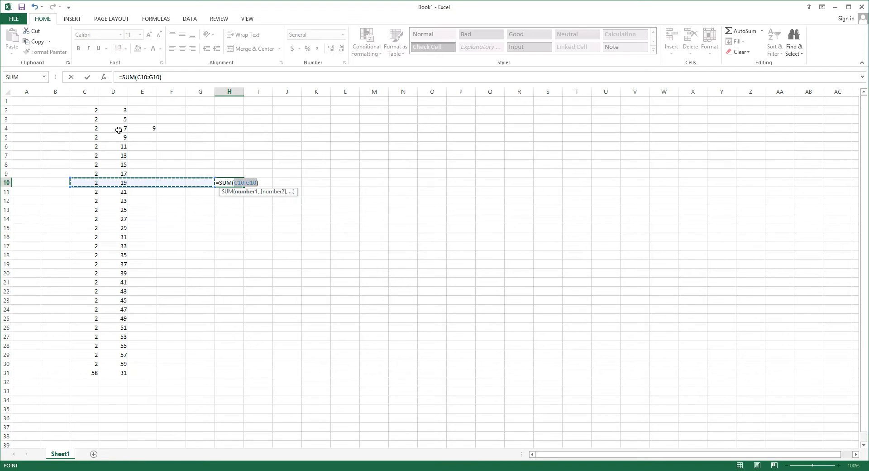
{"action": "left_click_drag", "start_coordinate": [111, 155], "coordinate": [122, 282]}
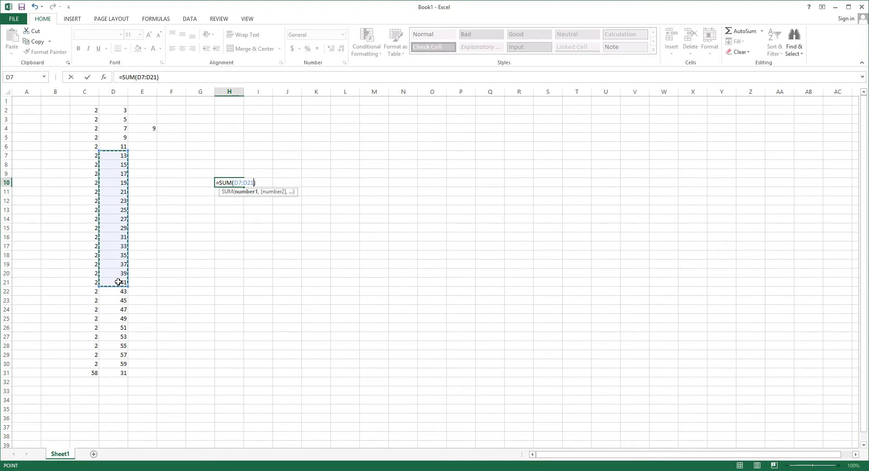
{"action": "key", "text": "Return"}
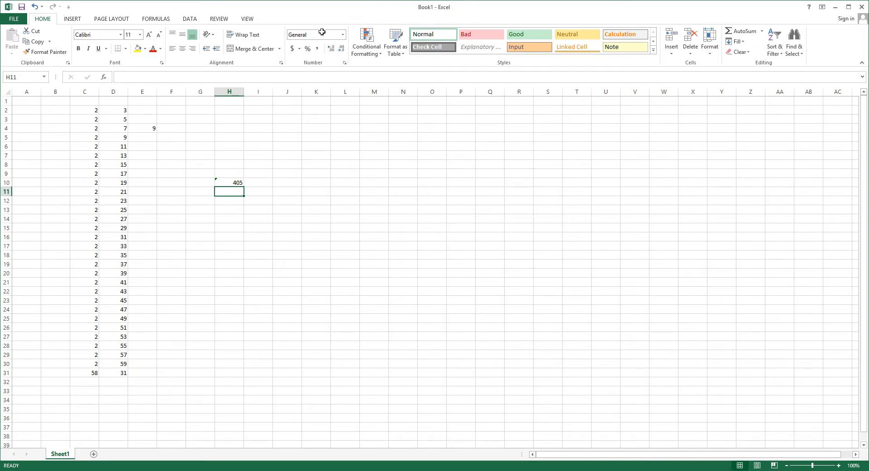
{"action": "left_click", "coordinate": [227, 183]}
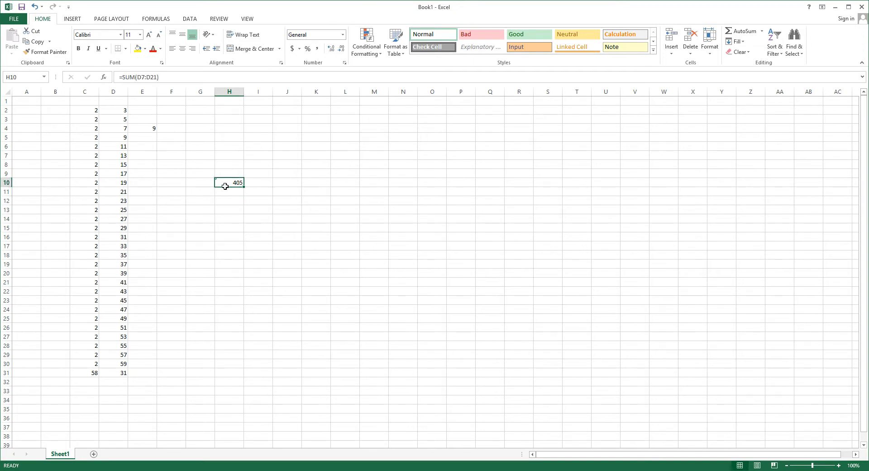
Add an AutoSum average of the range D7:D21 in cell H14.
{"action": "left_click", "coordinate": [224, 195]}
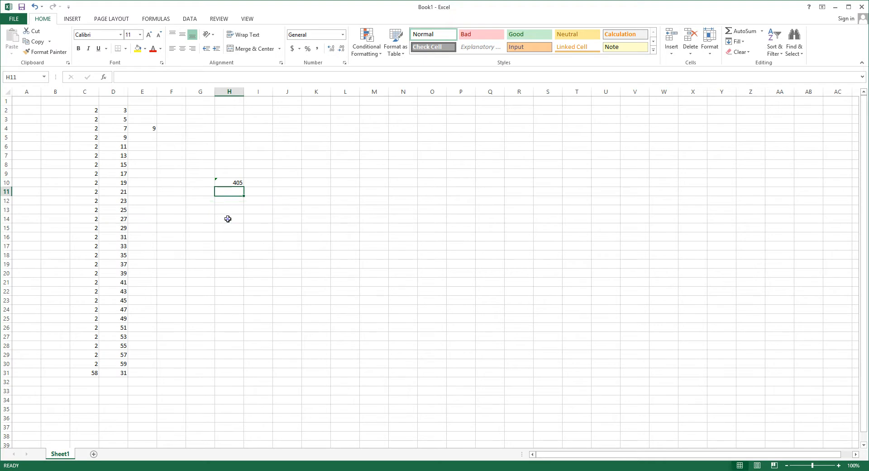
{"action": "left_click", "coordinate": [227, 218]}
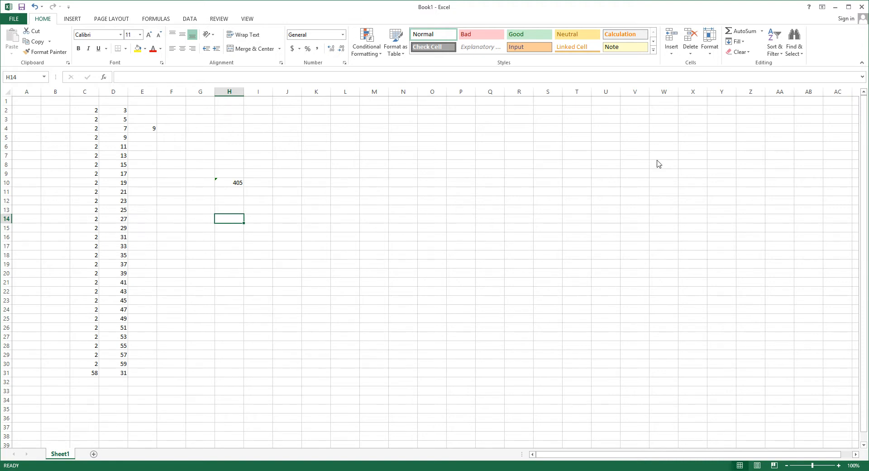
{"action": "left_click", "coordinate": [762, 31]}
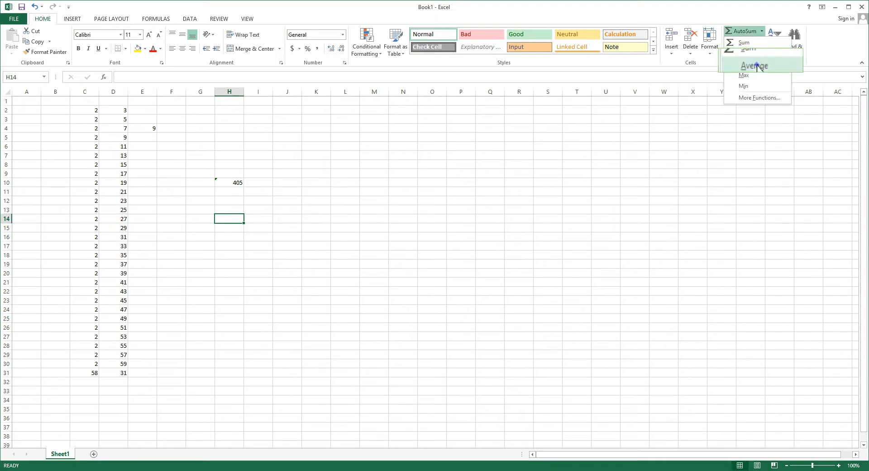
{"action": "left_click", "coordinate": [751, 53]}
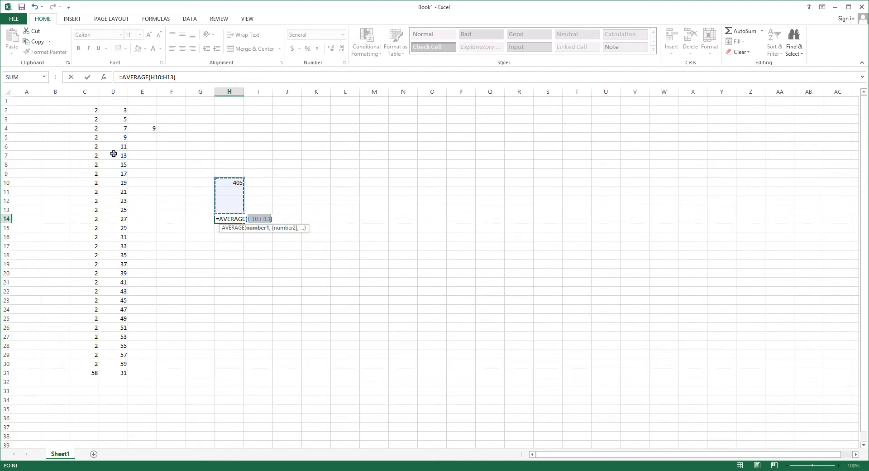
{"action": "left_click_drag", "start_coordinate": [114, 154], "coordinate": [114, 283]}
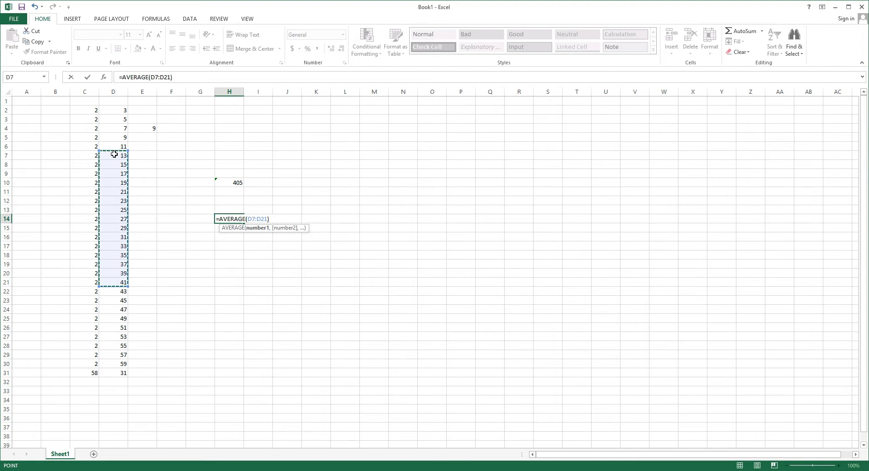
{"action": "key", "text": "Return"}
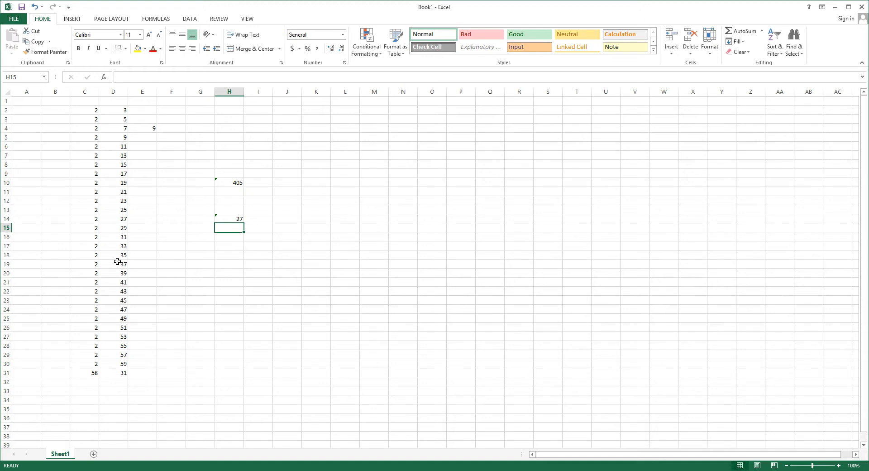
Clear the sum formula from cell E4.
{"action": "left_click", "coordinate": [144, 127]}
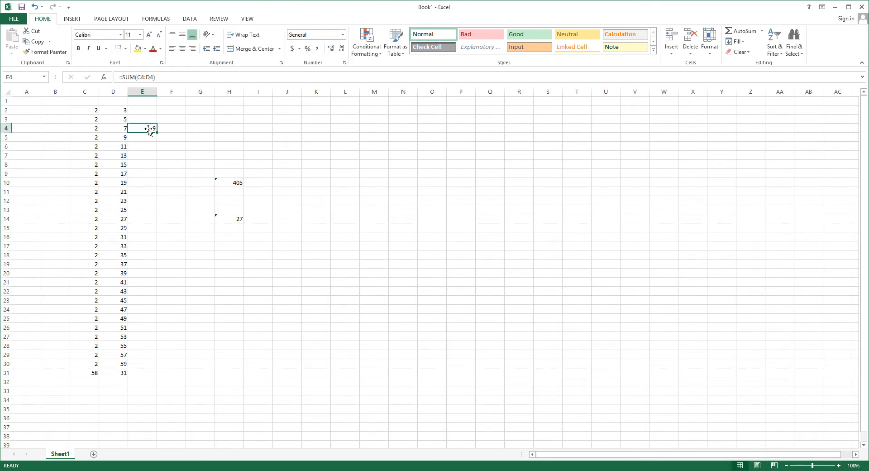
{"action": "double_click", "coordinate": [150, 131]}
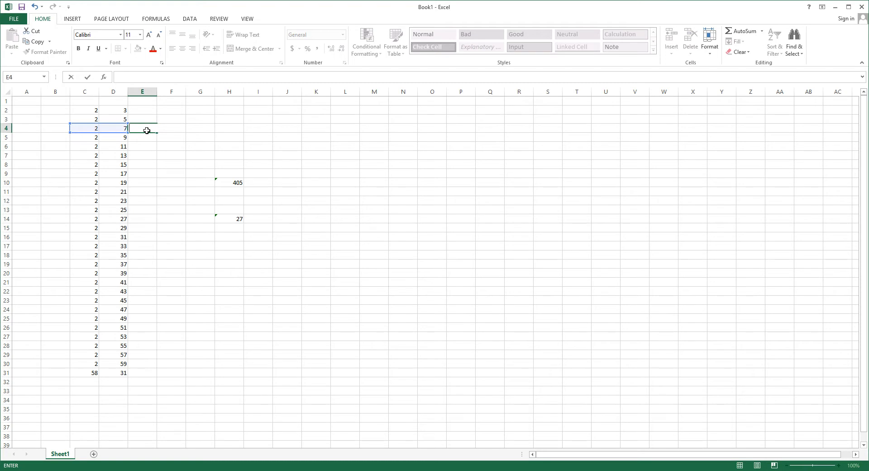
{"action": "left_click", "coordinate": [145, 110]}
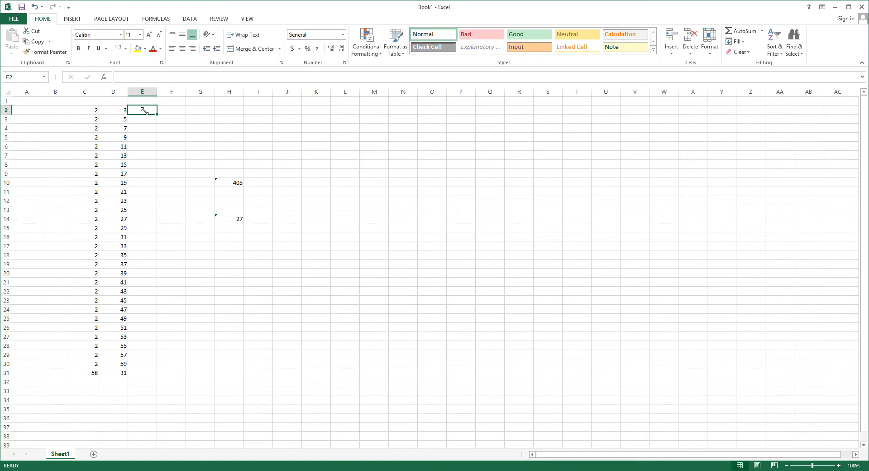
Enter the formula =C2+D2 in cell E2 to add the first row's two values.
{"action": "type", "text": "=C"}
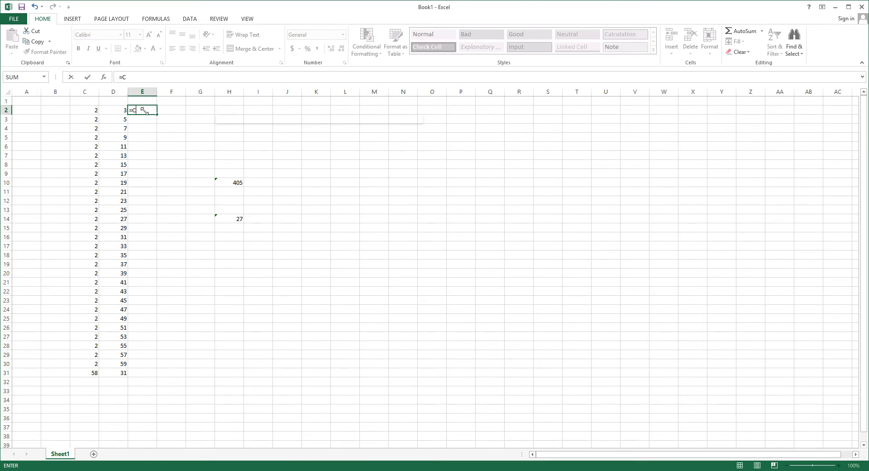
{"action": "type", "text": "2"}
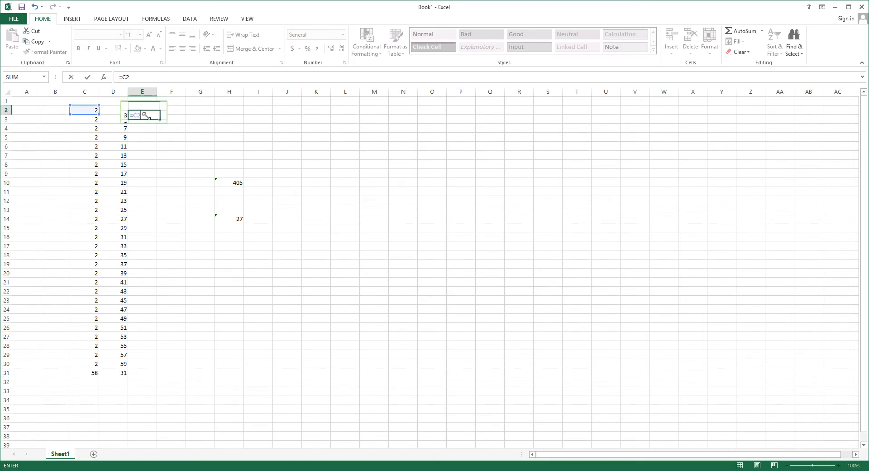
{"action": "type", "text": "+D"}
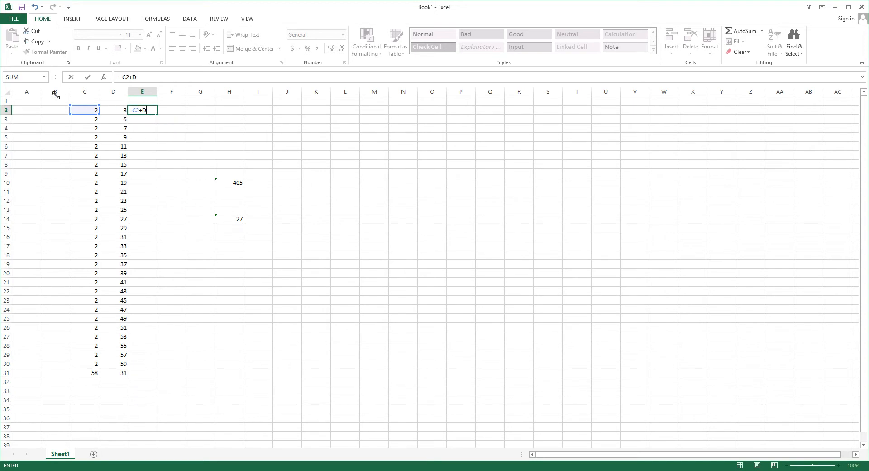
{"action": "type", "text": "2"}
{"action": "key", "text": "Return"}
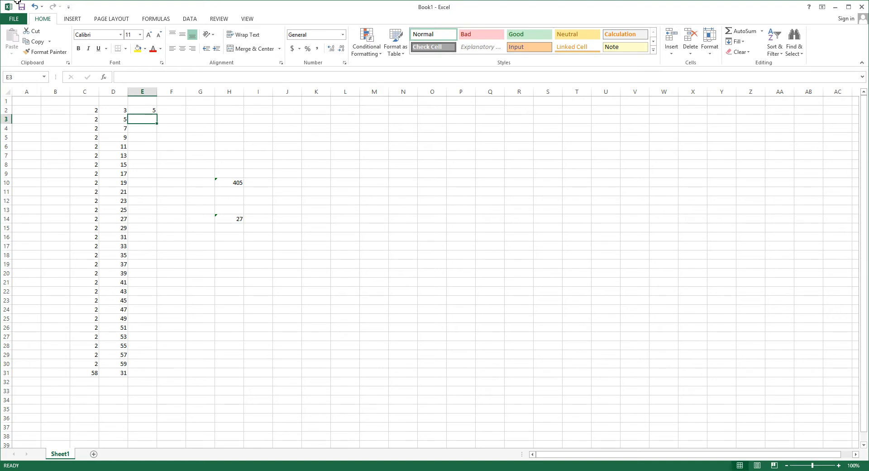
Fill the addition formula from E2 down column E through E30.
{"action": "left_click", "coordinate": [134, 109]}
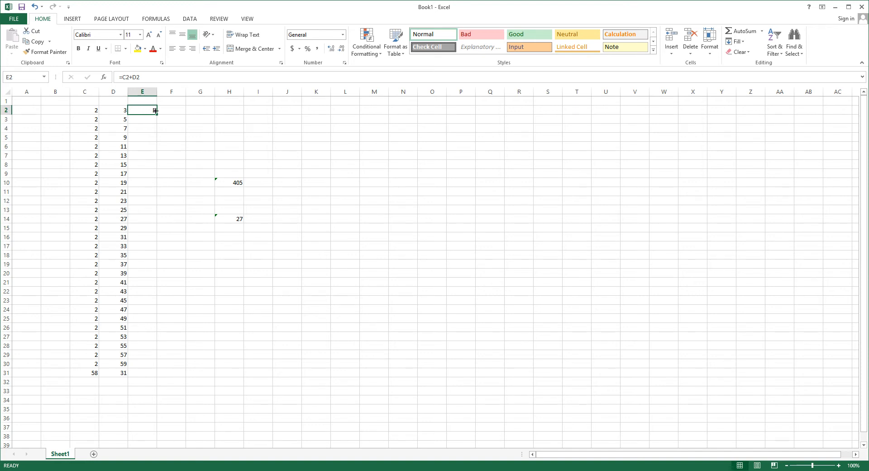
{"action": "left_click_drag", "start_coordinate": [157, 115], "coordinate": [135, 368]}
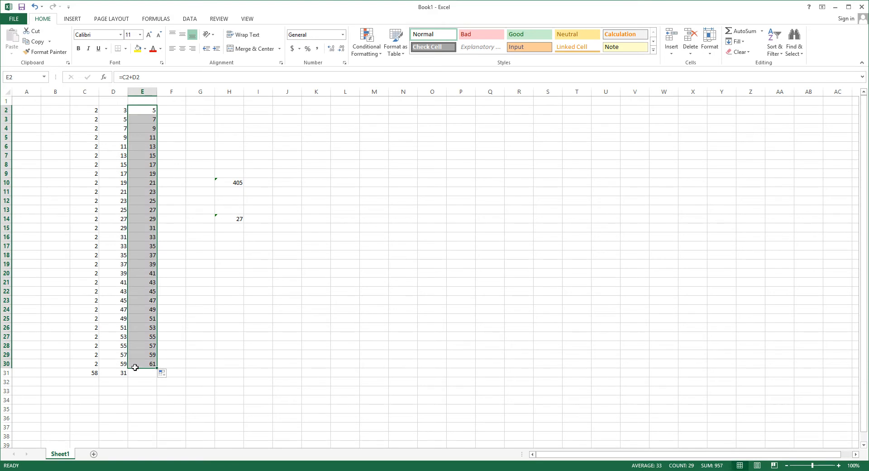
{"action": "left_click", "coordinate": [140, 112]}
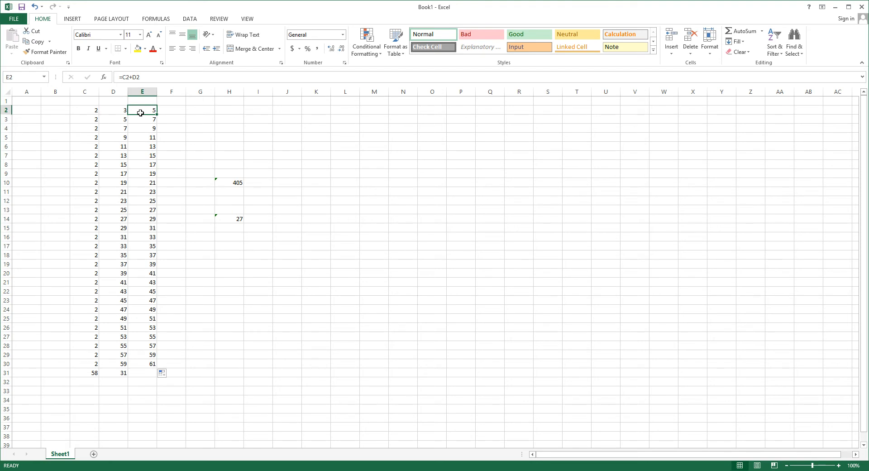
Compare the formulas in E2 and E3, checking E2 against its source cells C2 and D2.
{"action": "left_click", "coordinate": [82, 110]}
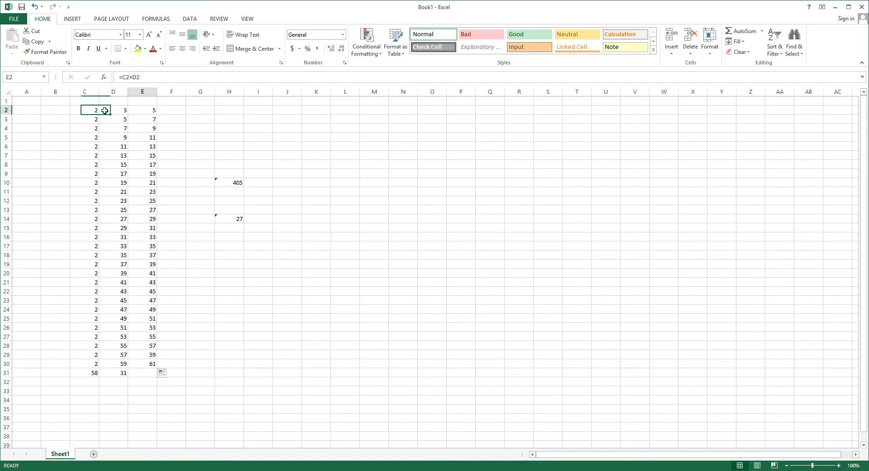
{"action": "left_click", "coordinate": [154, 110]}
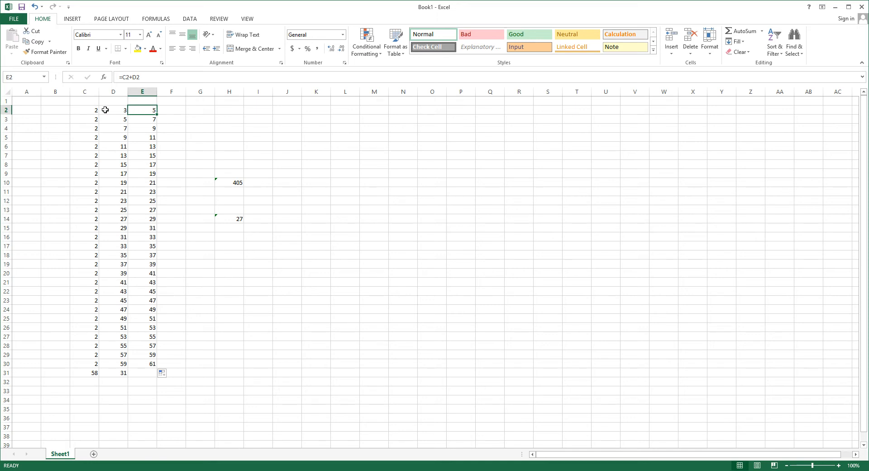
{"action": "left_click", "coordinate": [90, 110]}
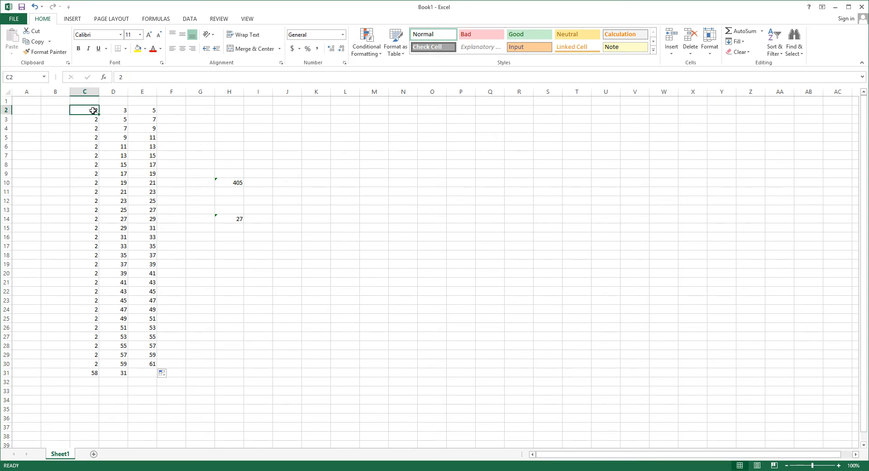
{"action": "left_click", "coordinate": [122, 111]}
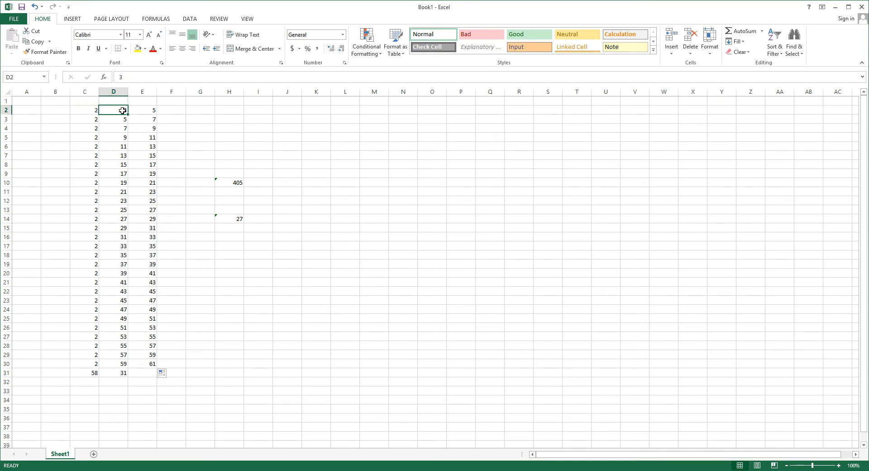
{"action": "left_click", "coordinate": [86, 110]}
{"action": "left_click", "coordinate": [122, 109]}
{"action": "left_click", "coordinate": [149, 119]}
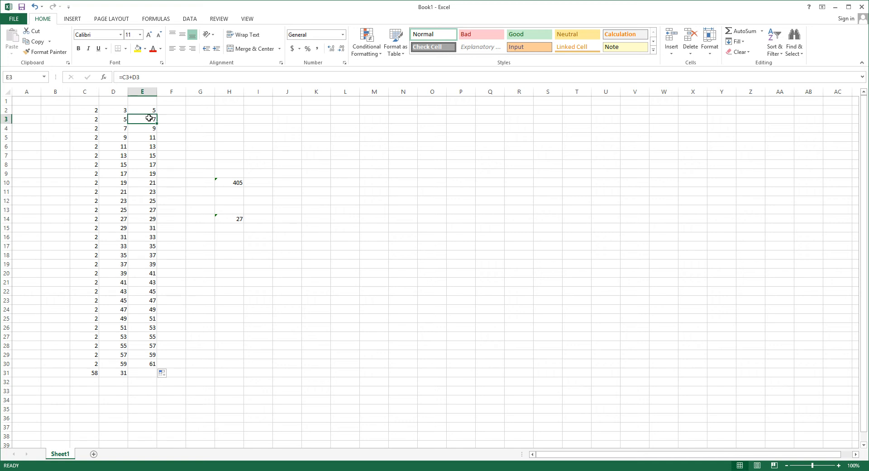
{"action": "left_click", "coordinate": [150, 110]}
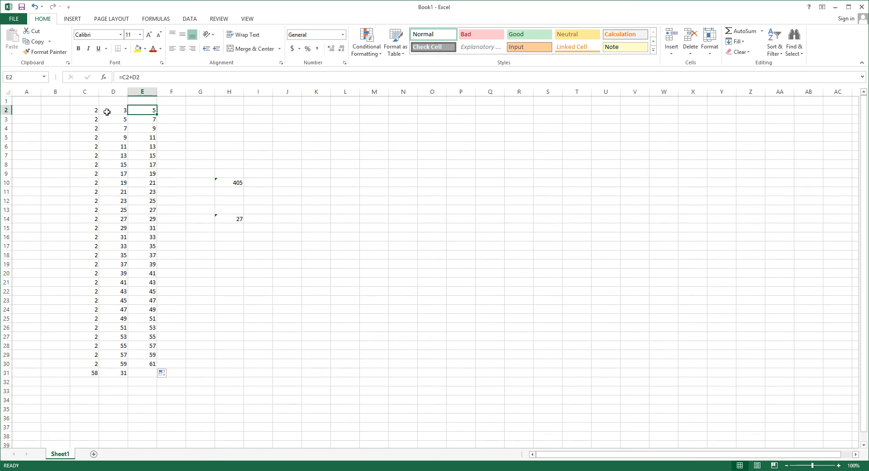
Examine how the filled formulas in E4, E3 and E2 relate to the source values in columns C and D.
{"action": "left_click", "coordinate": [91, 120]}
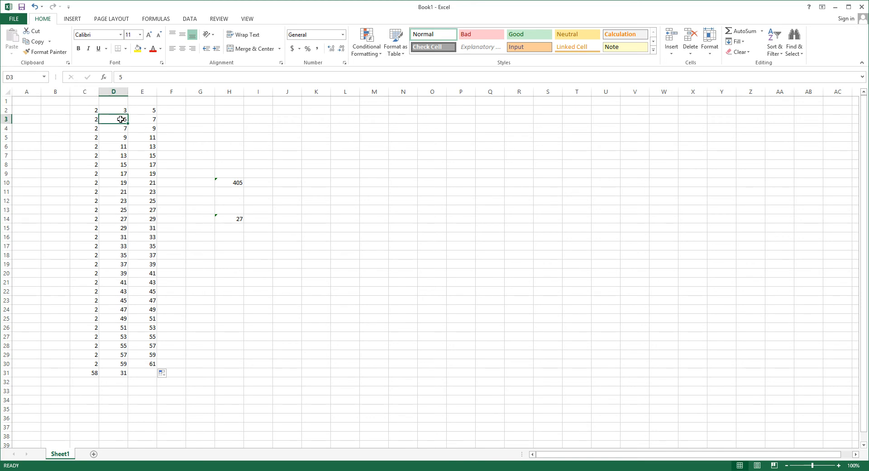
{"action": "left_click", "coordinate": [91, 92]}
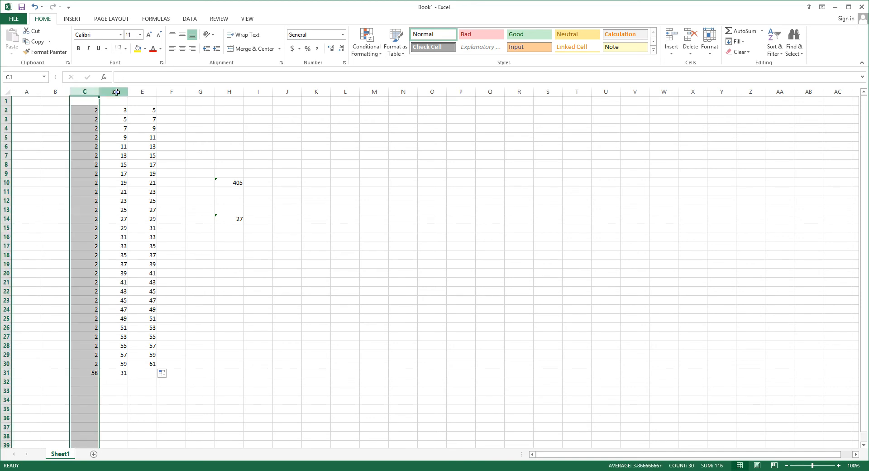
{"action": "left_click", "coordinate": [117, 92]}
{"action": "left_click", "coordinate": [152, 127]}
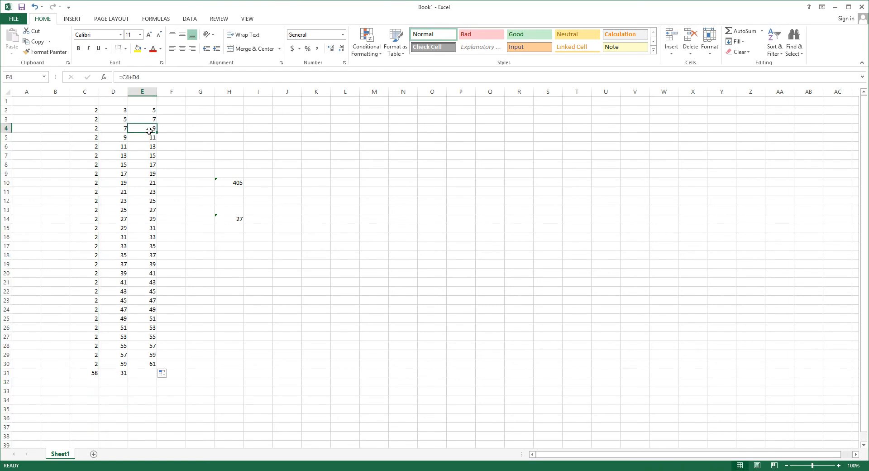
{"action": "left_click", "coordinate": [149, 119]}
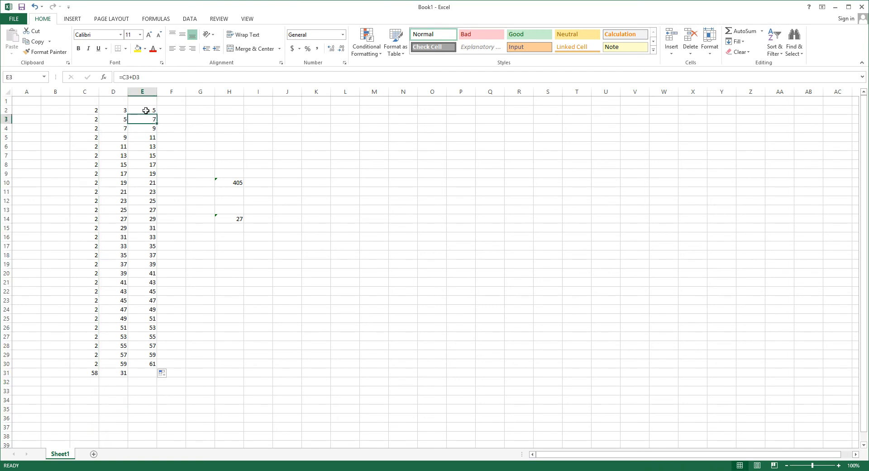
{"action": "left_click", "coordinate": [145, 110]}
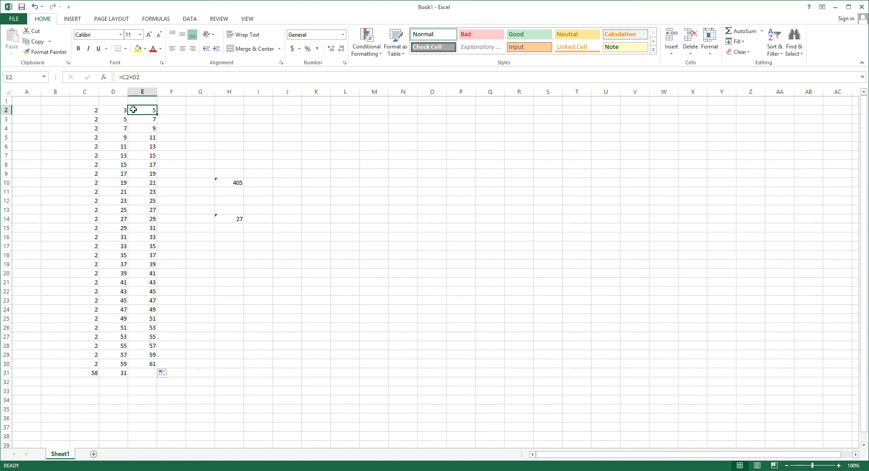
{"action": "left_click", "coordinate": [108, 109]}
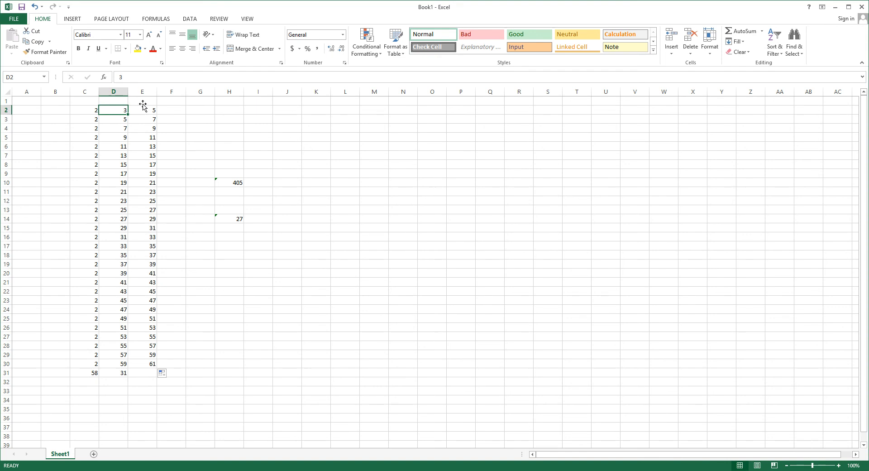
{"action": "left_click", "coordinate": [150, 88]}
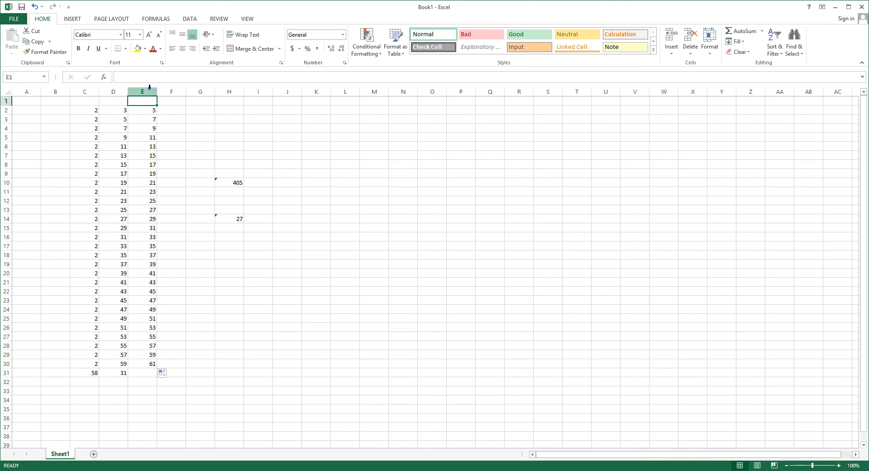